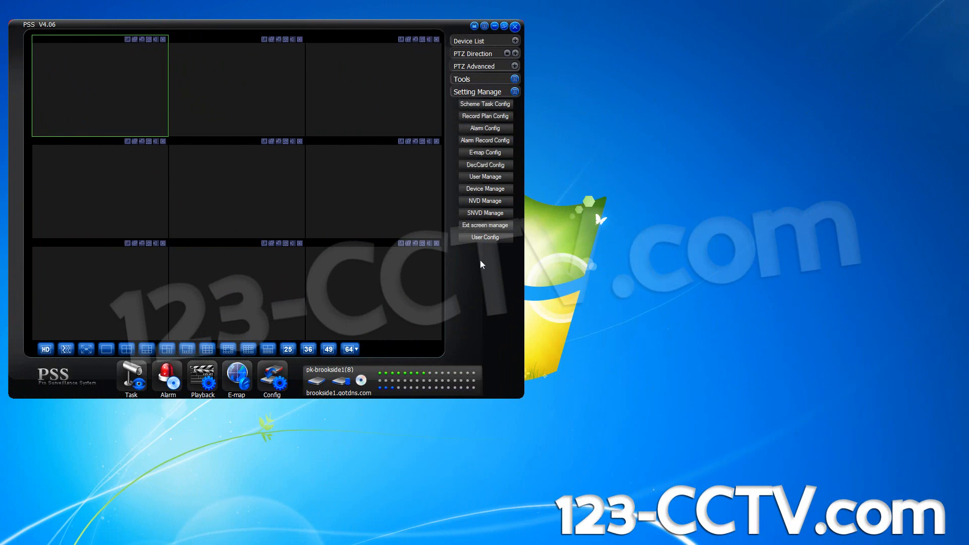
left_click(477, 93)
left_click(514, 91)
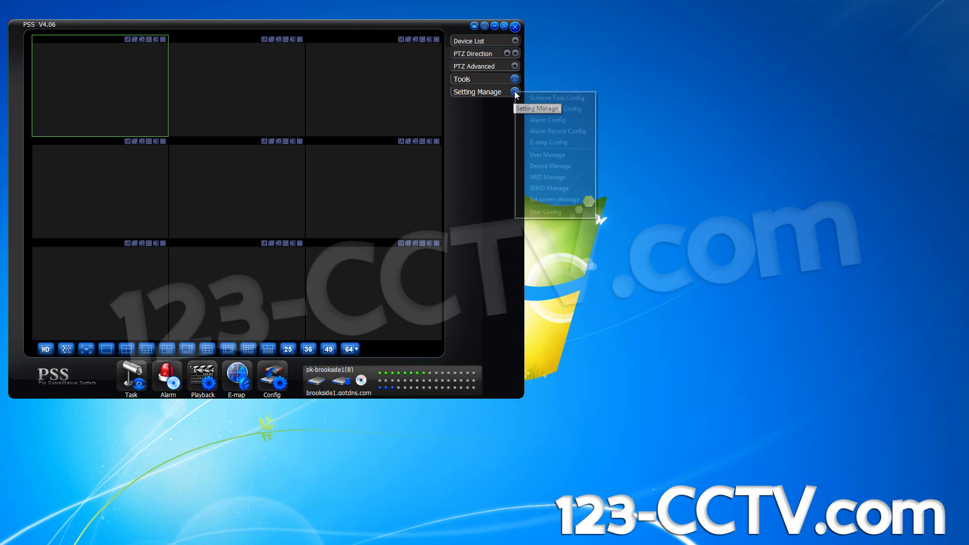
left_click(484, 96)
left_click(477, 41)
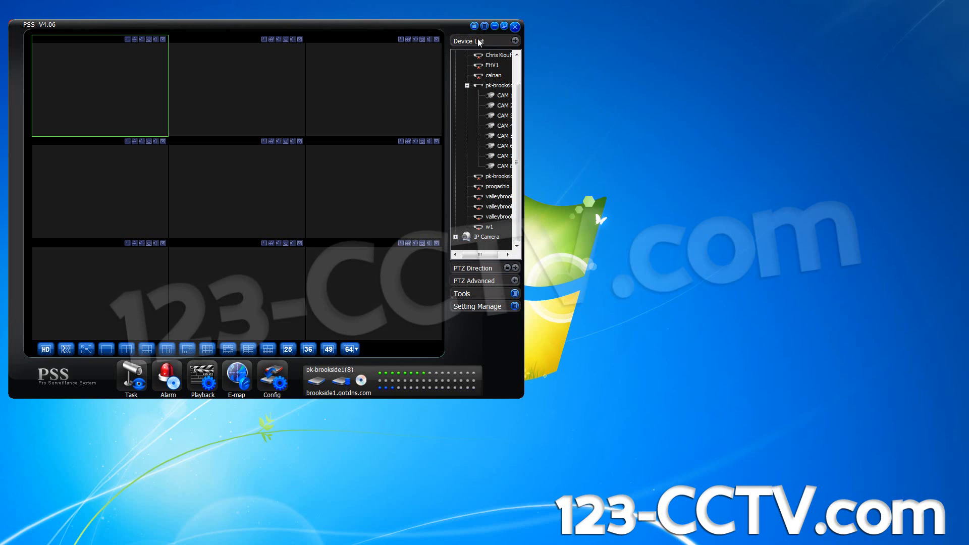
Open the E-map configuration and start adding a background picture in its picture manager
left_click(485, 308)
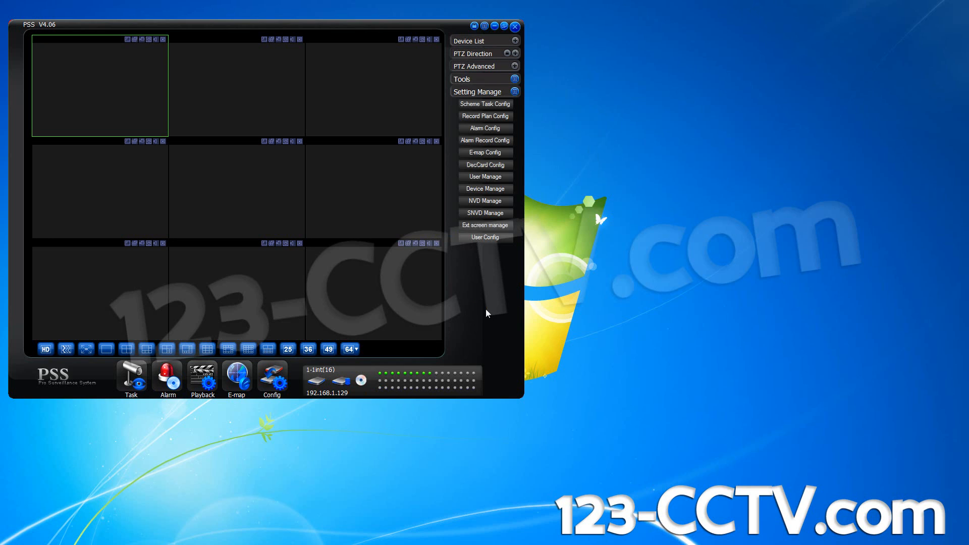
left_click(474, 153)
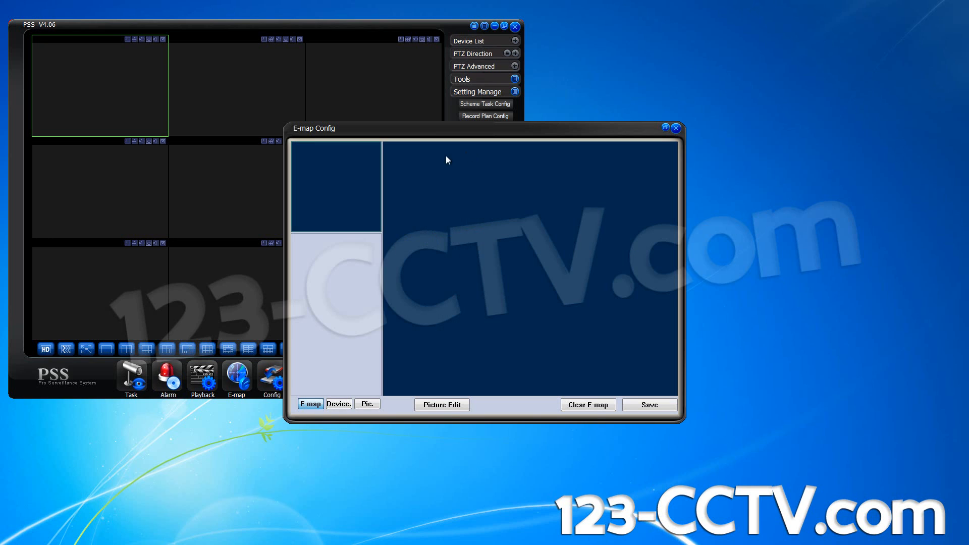
left_click(444, 406)
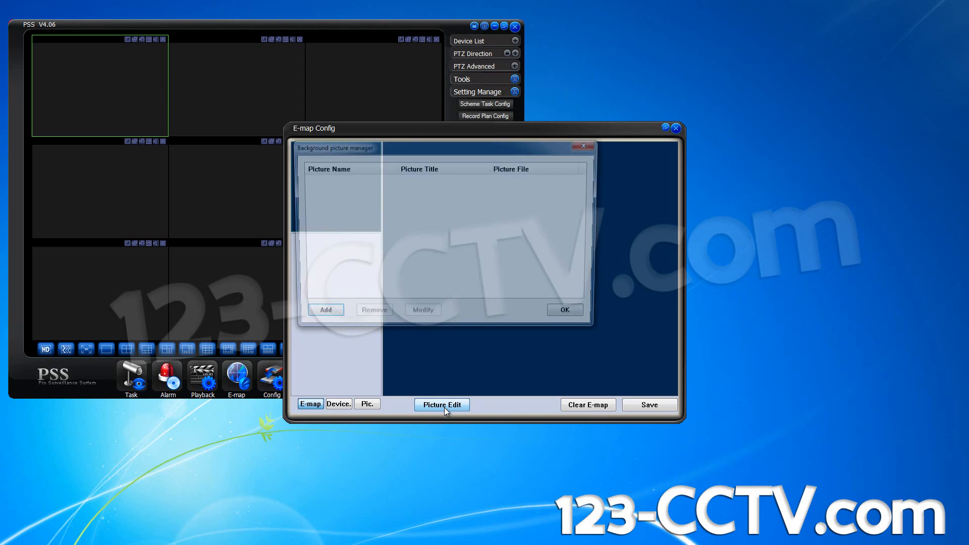
left_click(318, 315)
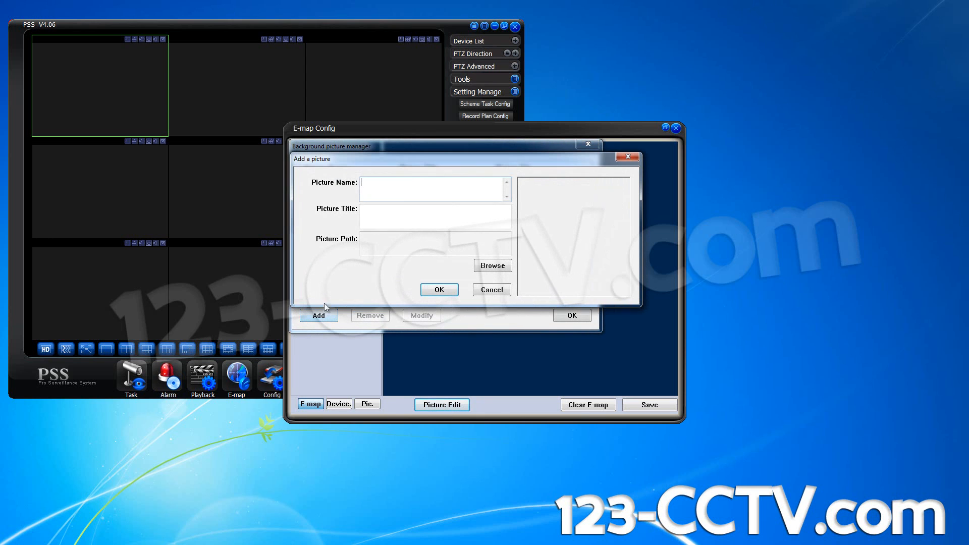
Set both the name and the title of the background picture to emap1
type("emap2")
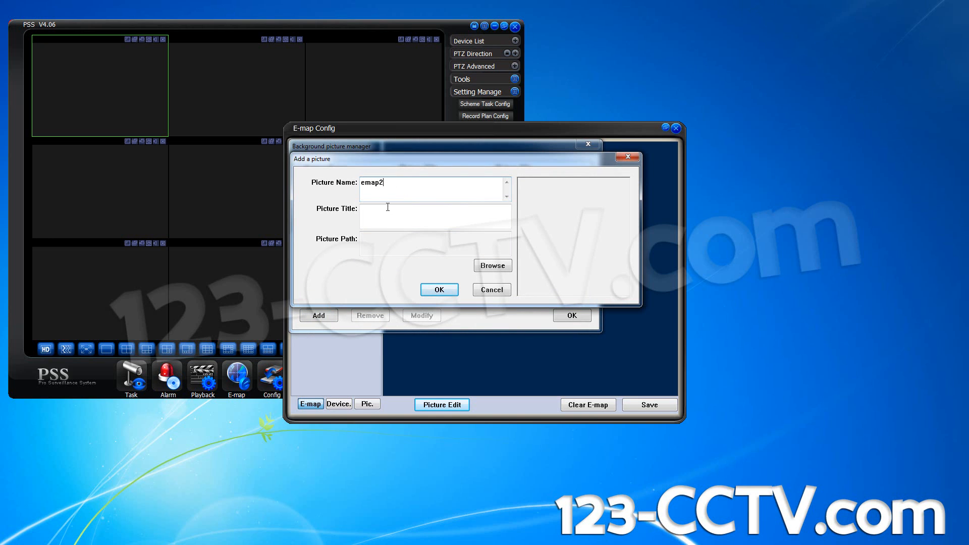
left_click(479, 265)
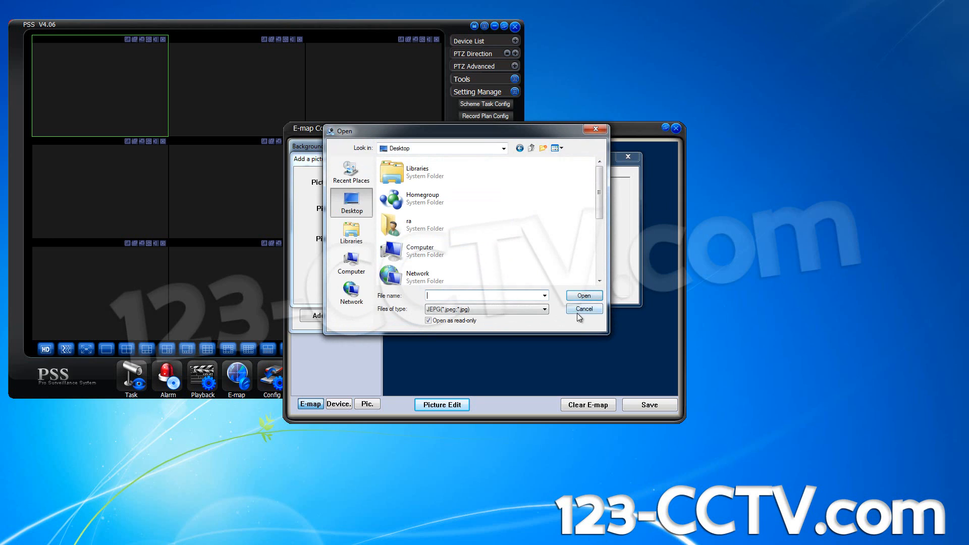
left_click(580, 308)
left_click(401, 186)
key("BackSpace")
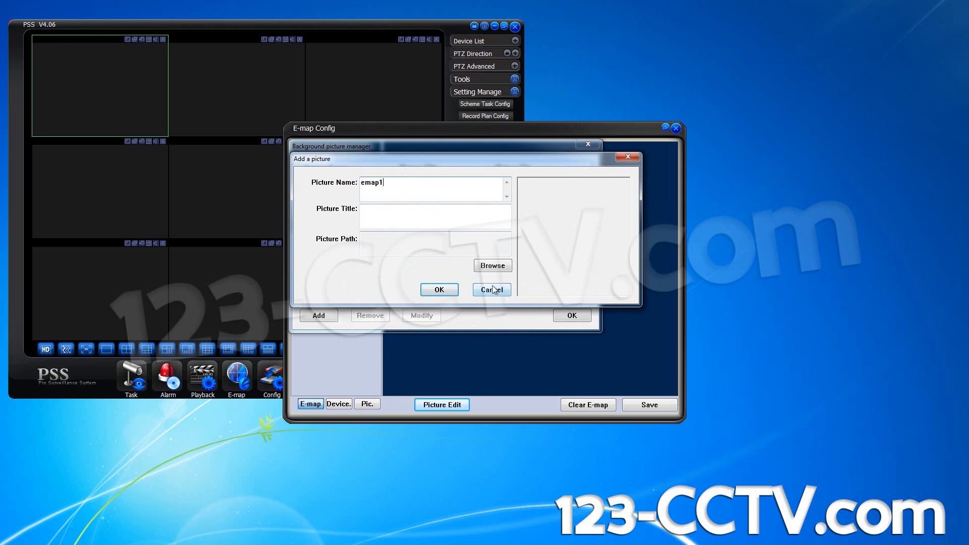
double_click(413, 186)
key("ctrl+c")
left_click(414, 218)
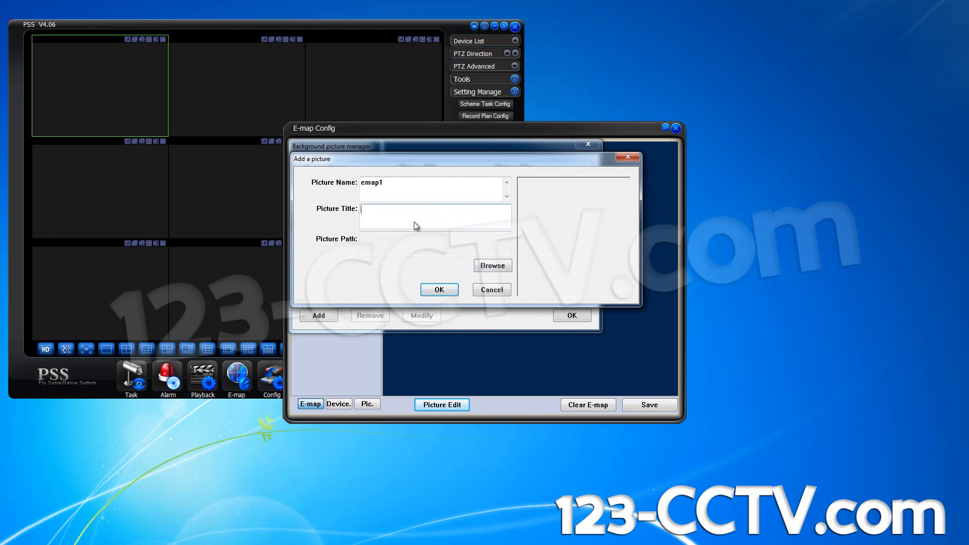
key("ctrl+v")
Load emap-sample.jpg from the desktop as the picture file and add the picture to the manager
left_click(499, 266)
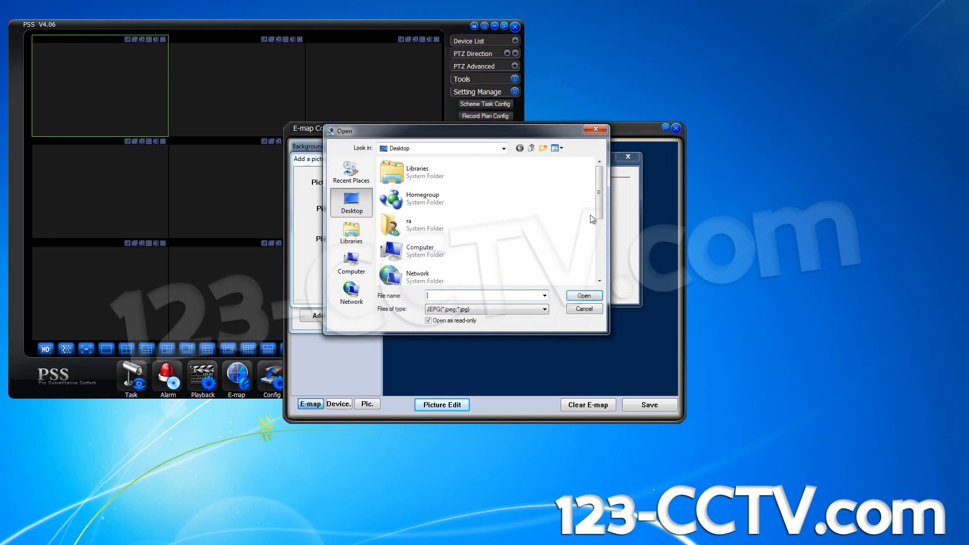
type("emap")
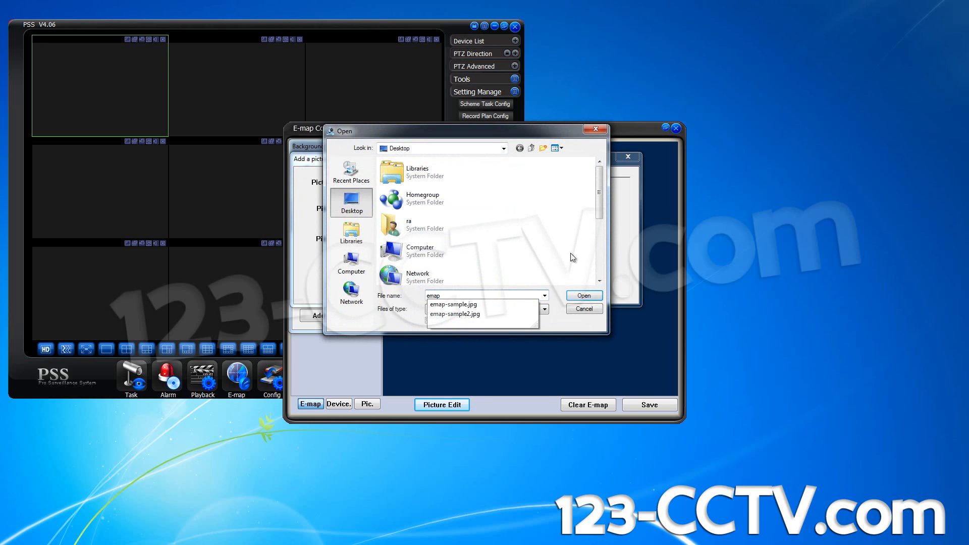
key("Down")
key("Return")
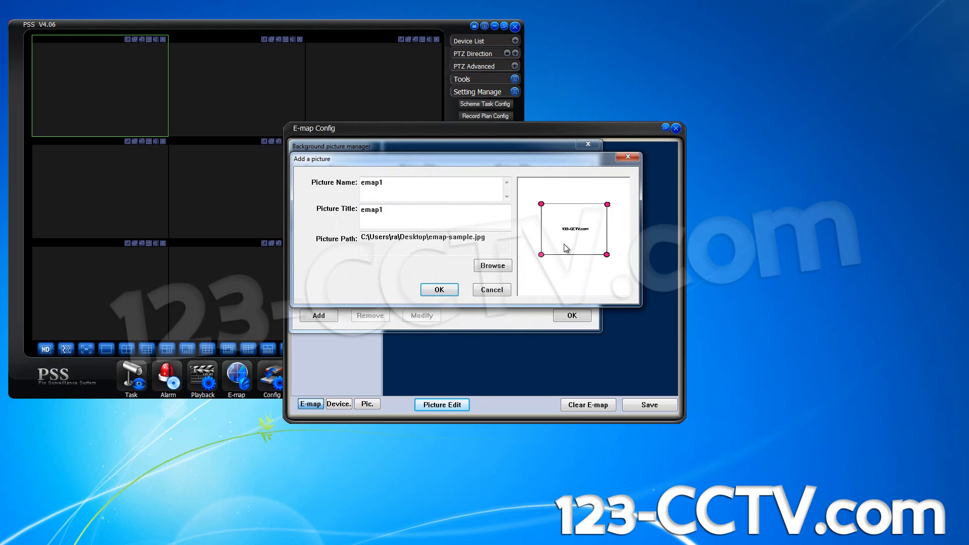
left_click(452, 298)
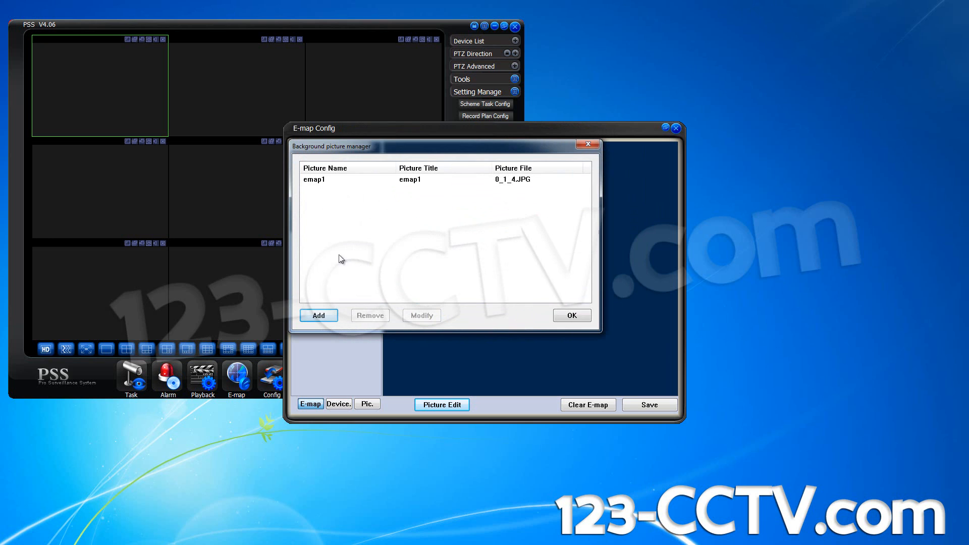
Start a second background picture with the name emap2 and the title emap1
left_click(318, 316)
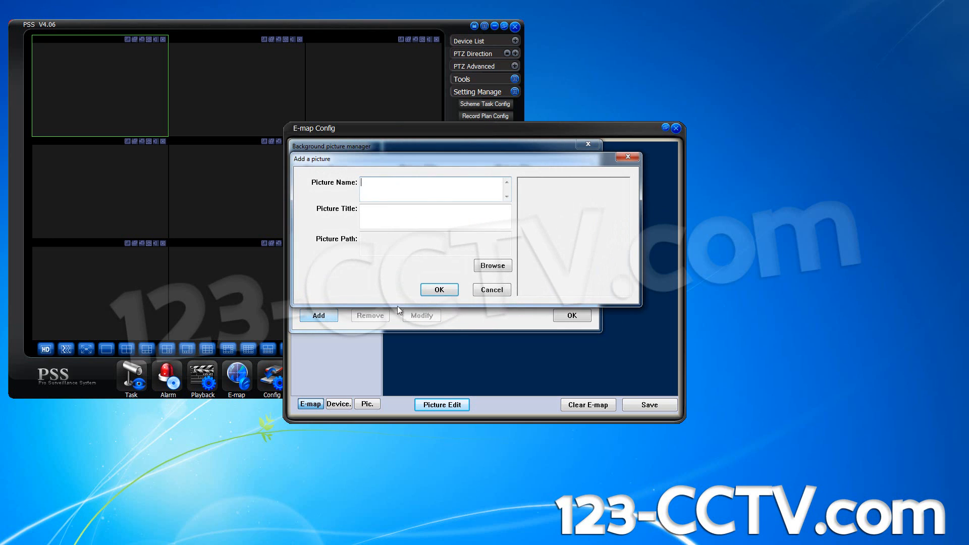
type("emap2")
key("Tab")
type("emap2")
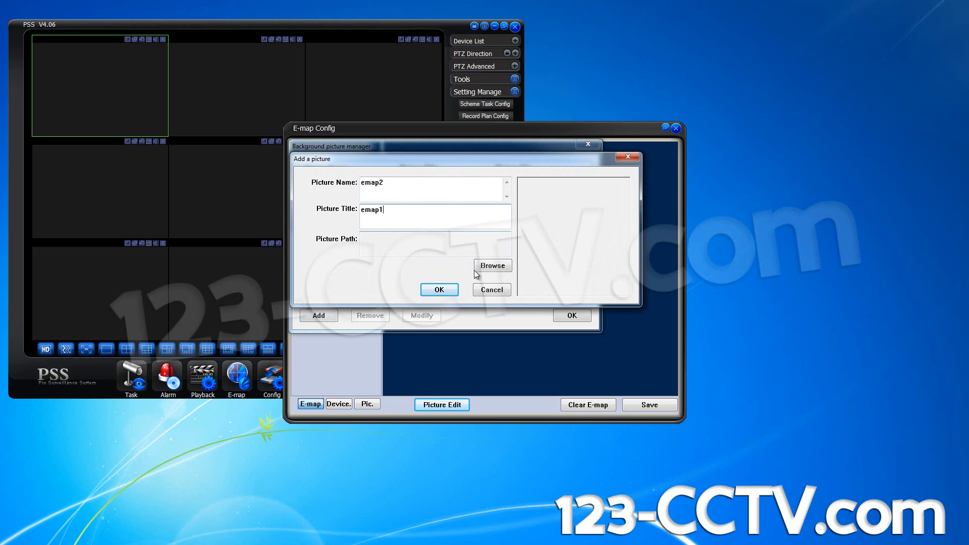
Load emap-sample2.jpg from the desktop as the file for the second picture
left_click(485, 266)
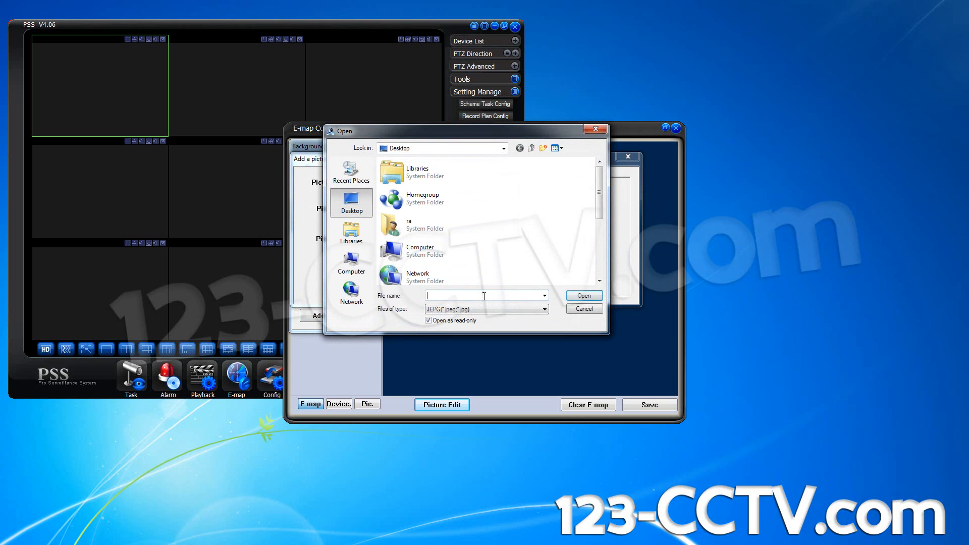
type("emap")
key("Down")
key("Down")
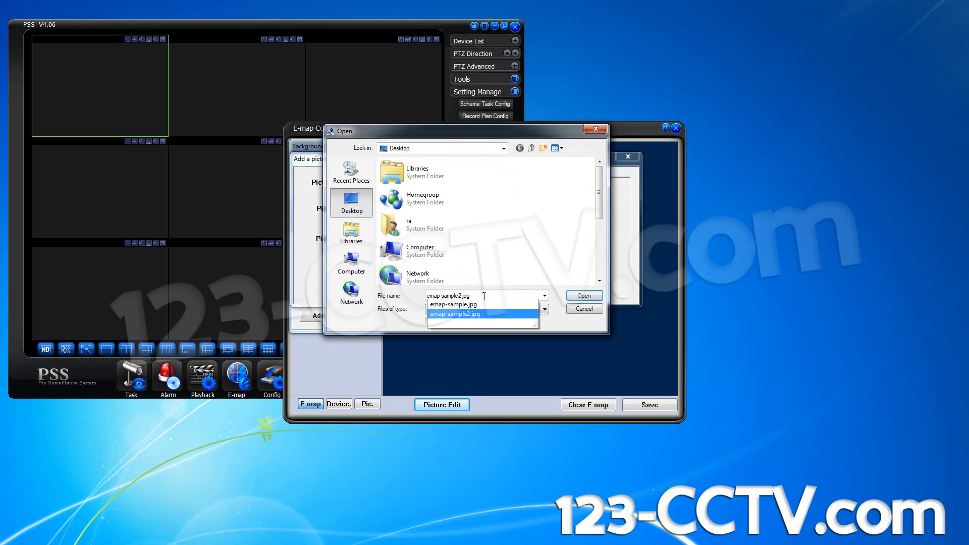
key("Return")
Correct the second picture's title to emap2, add it, and close the background picture manager
left_click(413, 212)
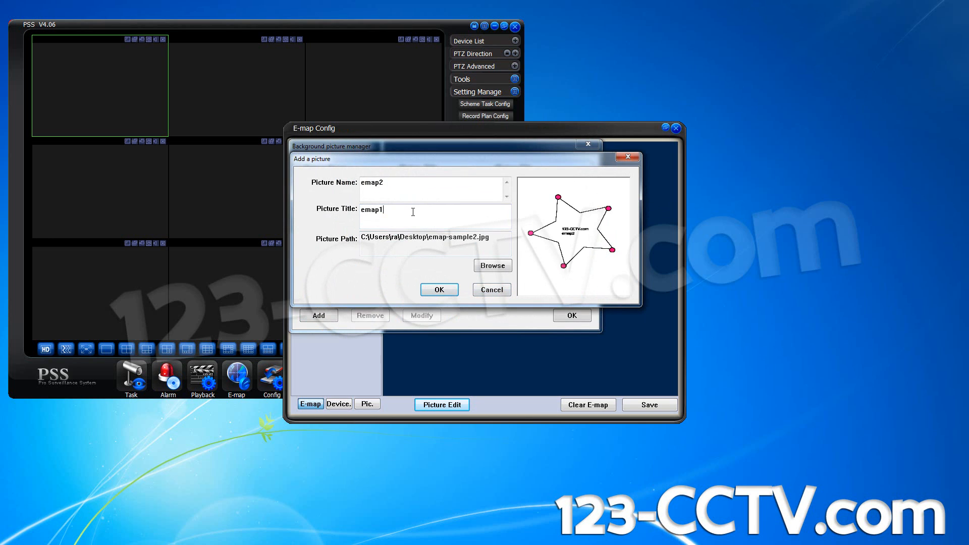
key("BackSpace")
type("2")
left_click(444, 288)
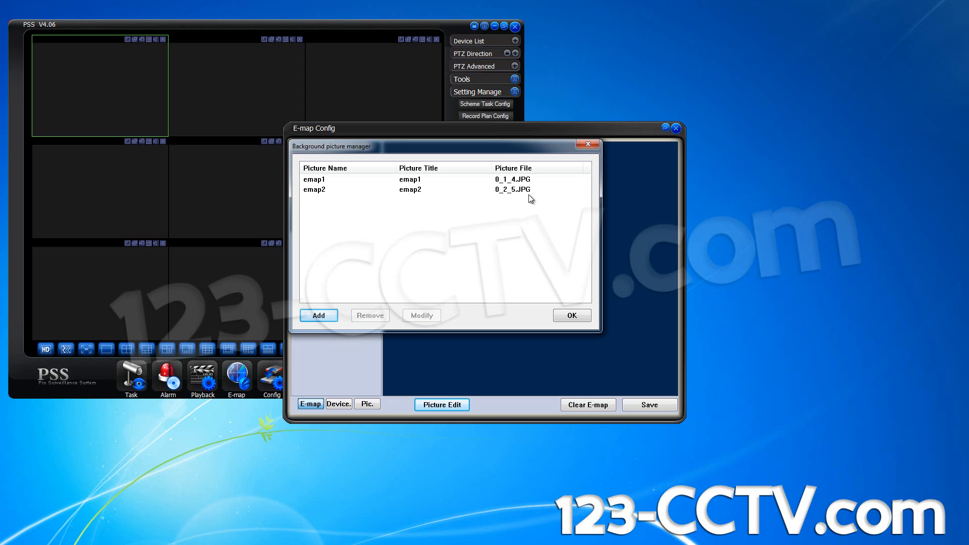
left_click(571, 317)
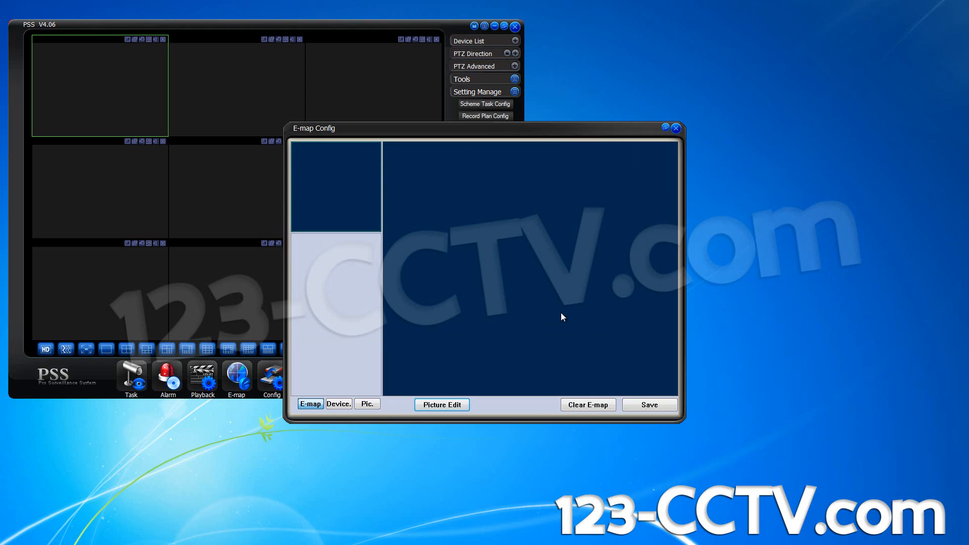
Show emap1 as the main map and place the emap2 picture on the upper-left point of its rectangle
left_click(374, 404)
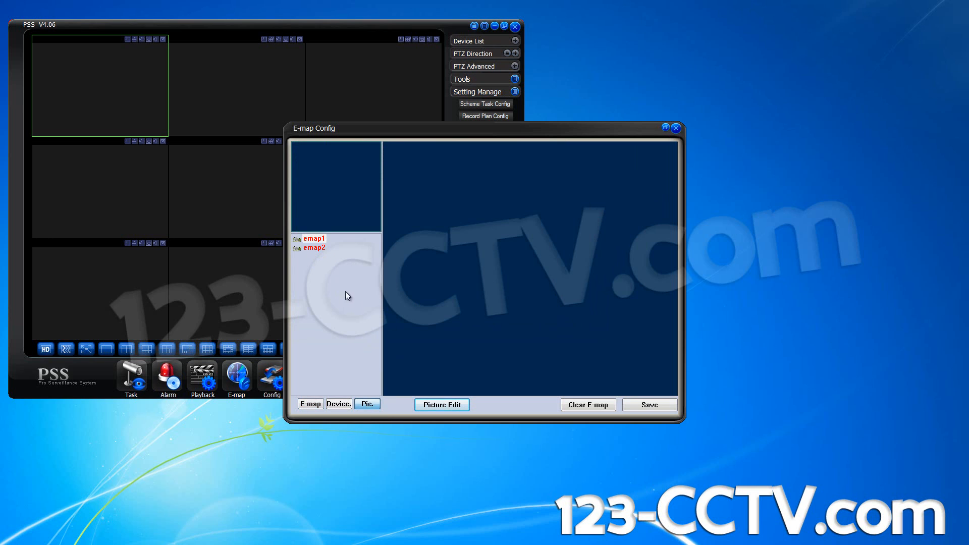
double_click(310, 238)
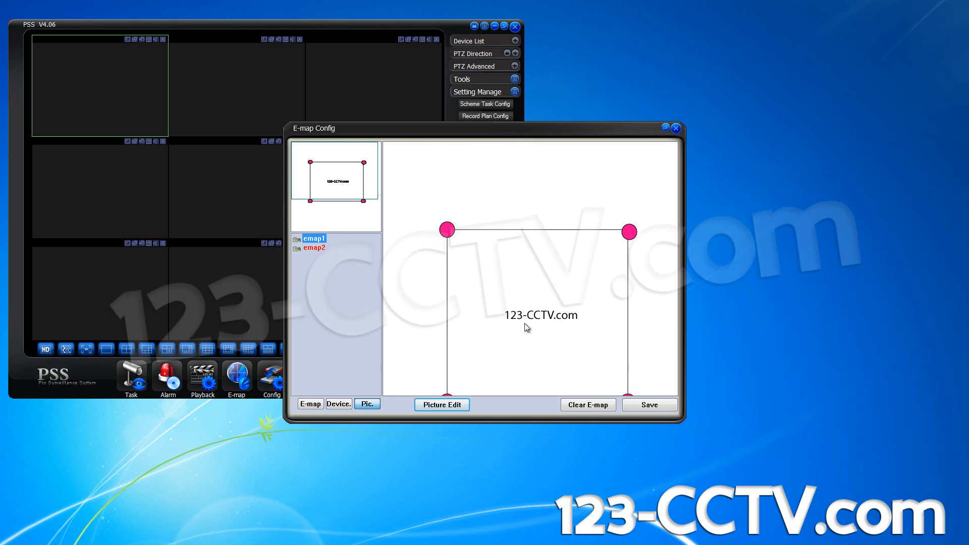
left_click(666, 128)
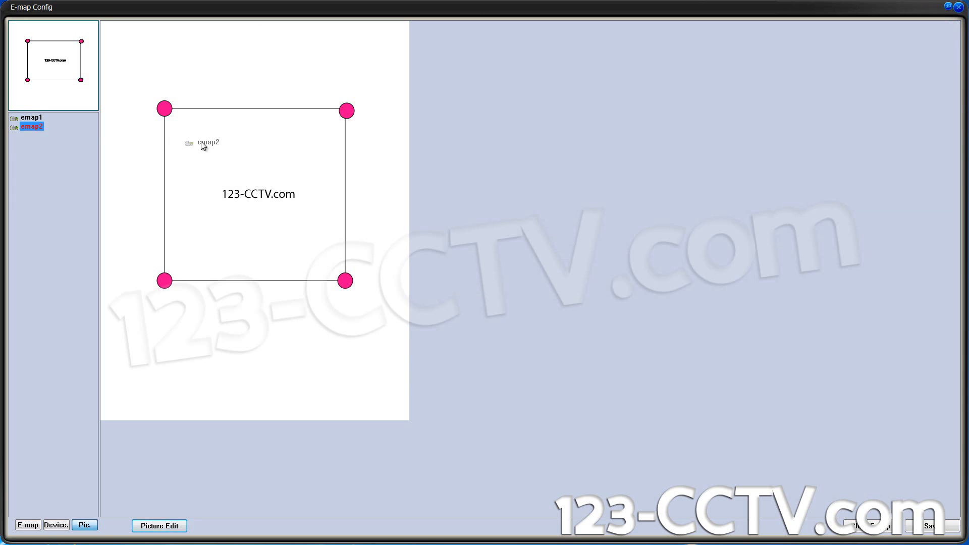
mouse_move(231, 156)
left_mouse_down()
mouse_move(258, 176)
mouse_move(205, 146)
mouse_move(150, 144)
mouse_move(121, 124)
left_mouse_up()
left_click_drag(119, 120, 167, 110)
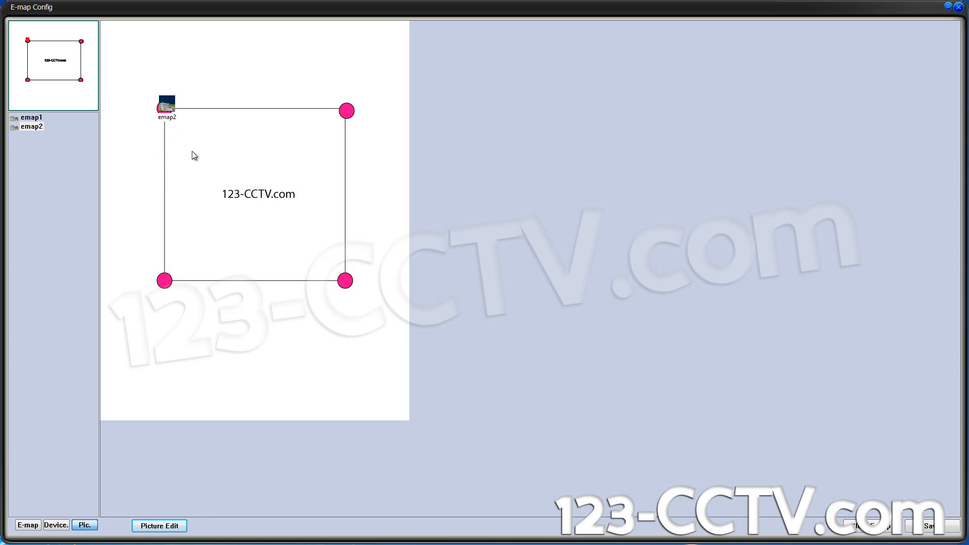
Go to the child map of the emap2 marker
left_click(169, 108)
right_click(170, 108)
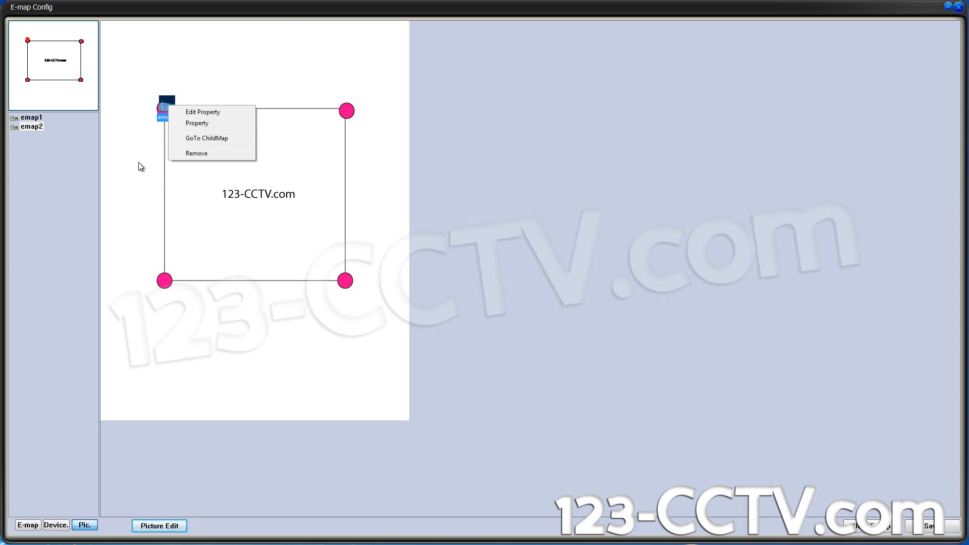
right_click(165, 99)
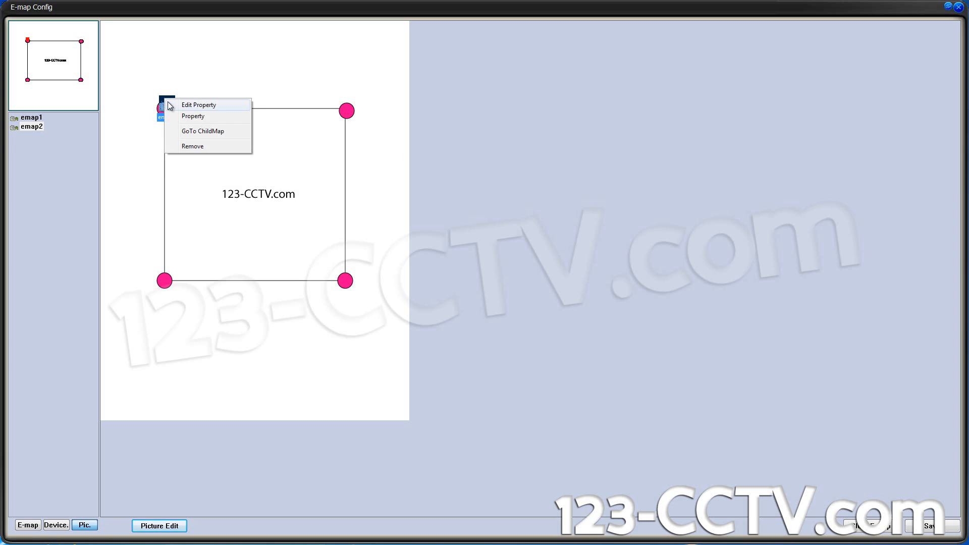
left_click(184, 133)
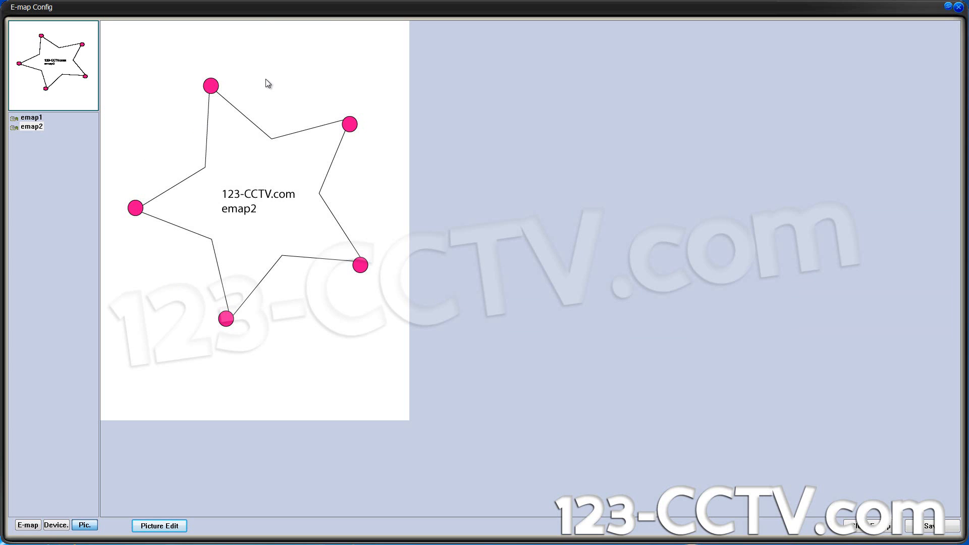
Place cameras CAM 1 to CAM 5 of device pk-brookside1 clockwise on the star's five points, starting at the top
left_click(63, 525)
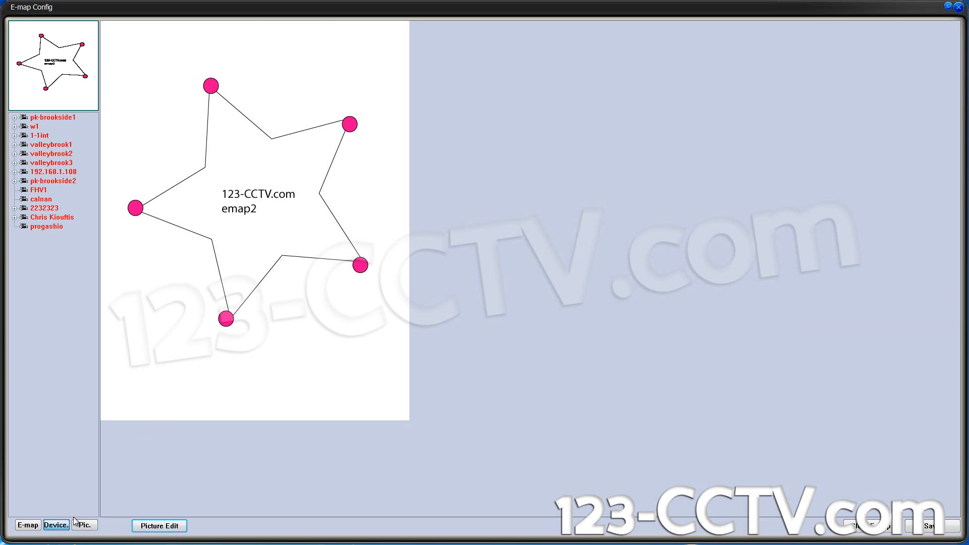
left_click(15, 118)
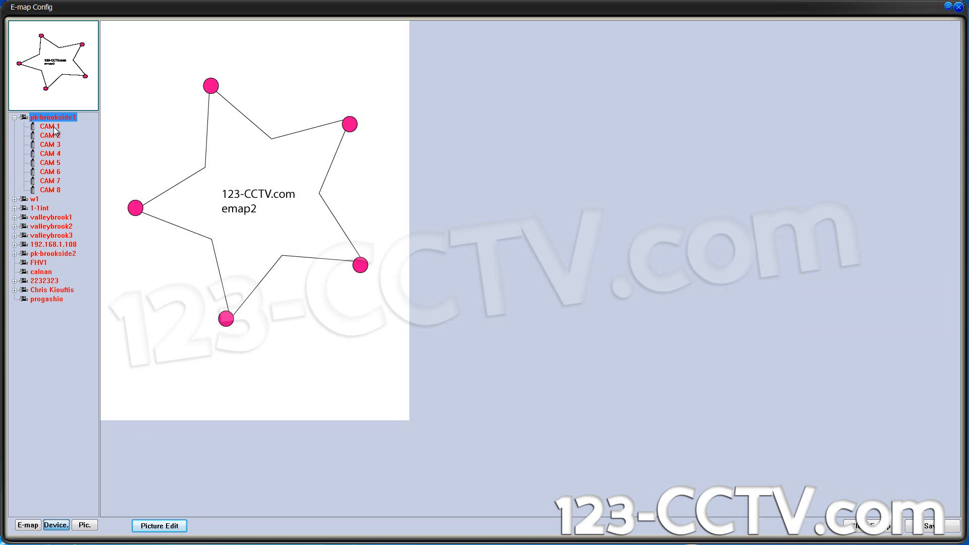
left_click_drag(54, 126, 350, 125)
left_click_drag(53, 145, 359, 259)
left_click_drag(54, 154, 225, 316)
left_click_drag(50, 162, 133, 207)
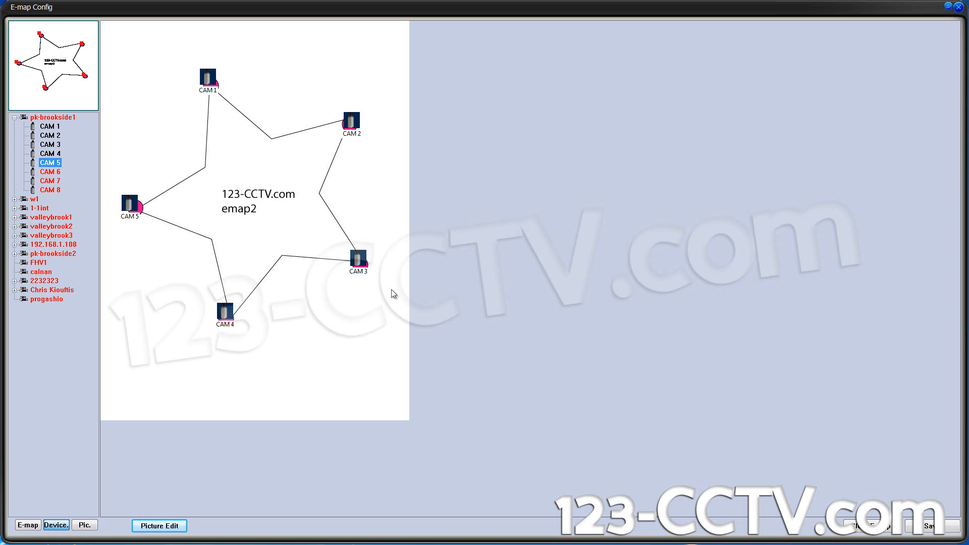
Return to the parent map and place 1-1int cameras frontent, packing and frontdemo on the rectangle's upper-right, lower-left and lower-right points
right_click(273, 157)
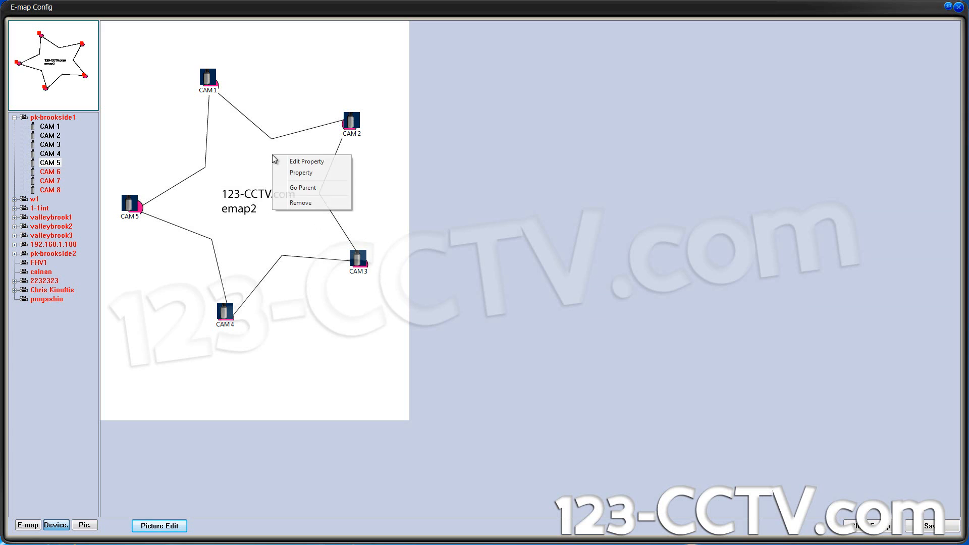
left_click(295, 189)
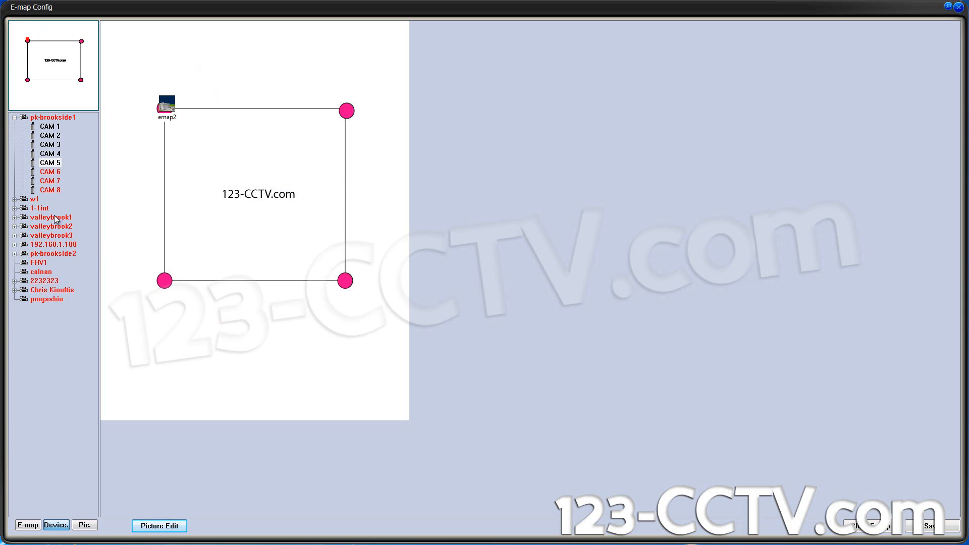
left_click(14, 207)
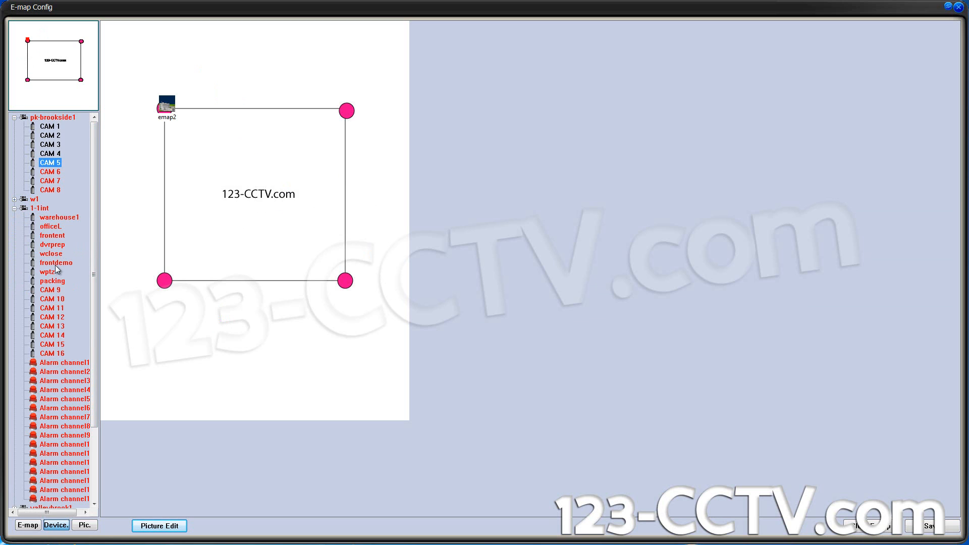
left_click_drag(52, 235, 347, 110)
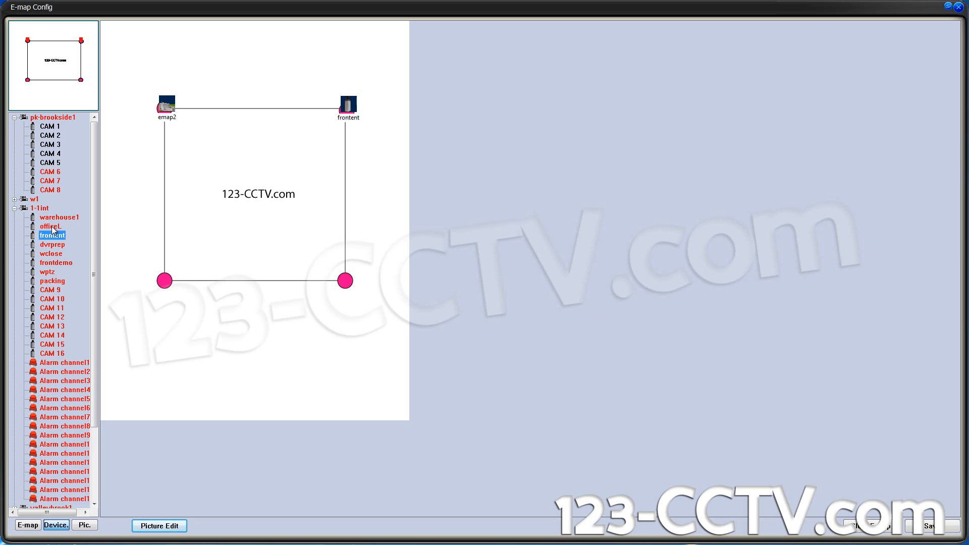
left_click_drag(52, 281, 162, 280)
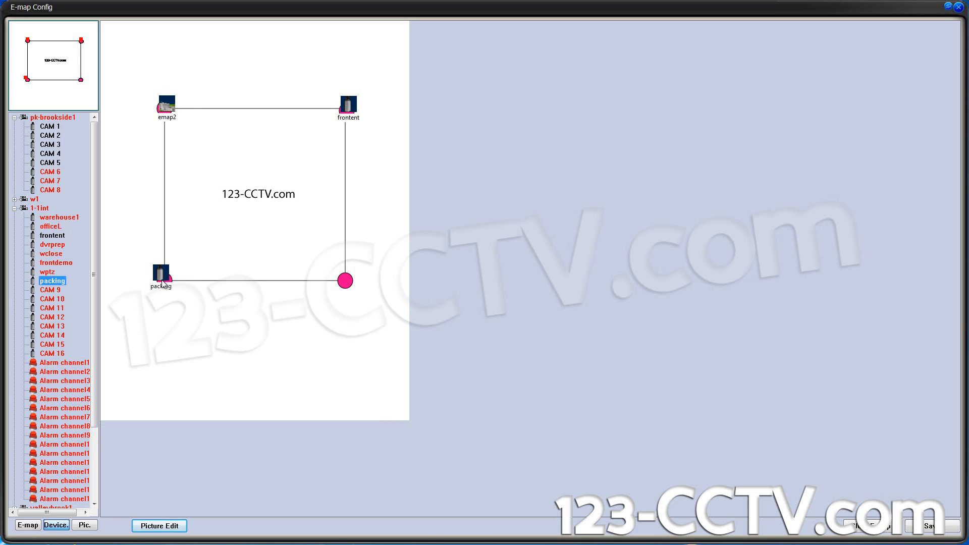
left_click_drag(71, 262, 344, 288)
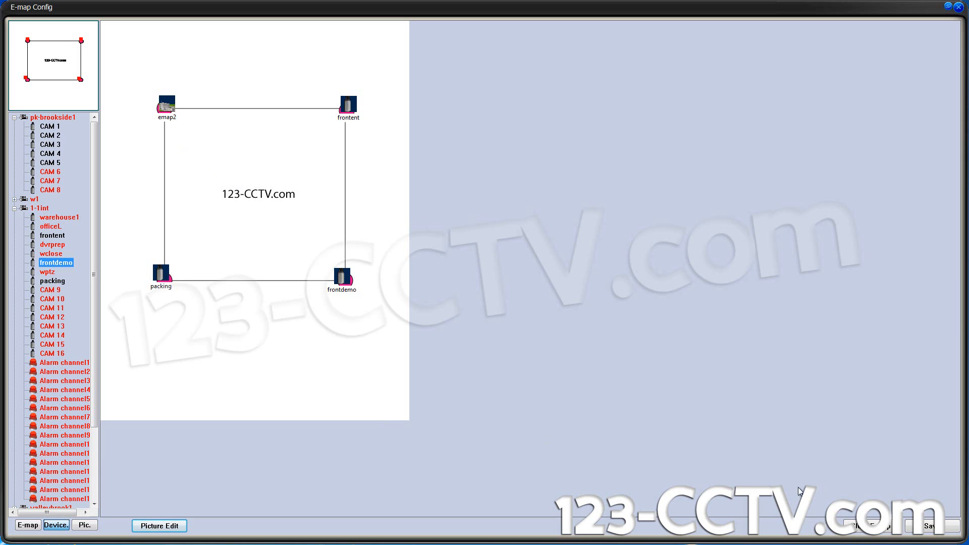
Save the E-map, restore the configuration window to its smaller size, and close it
left_click(931, 525)
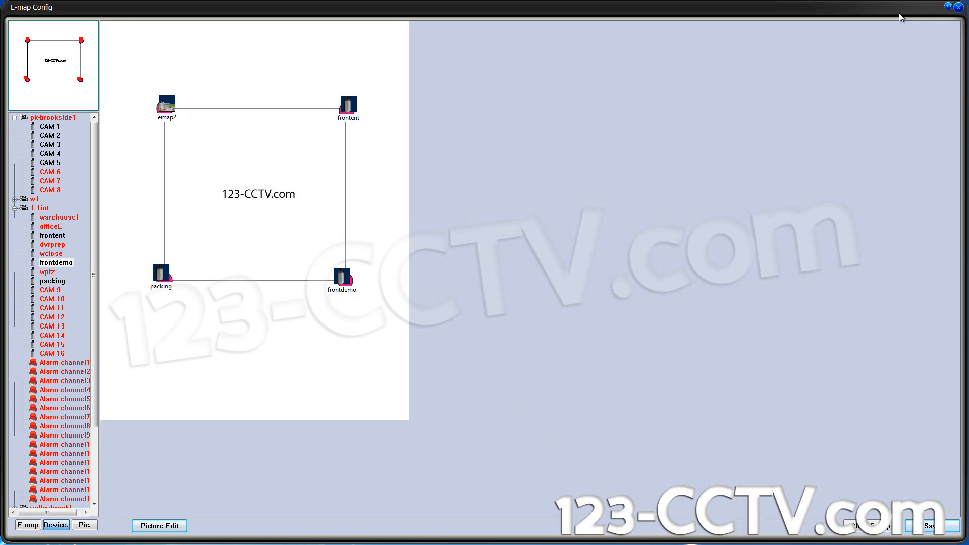
left_click(946, 7)
left_click_drag(454, 128, 717, 155)
left_click(486, 43)
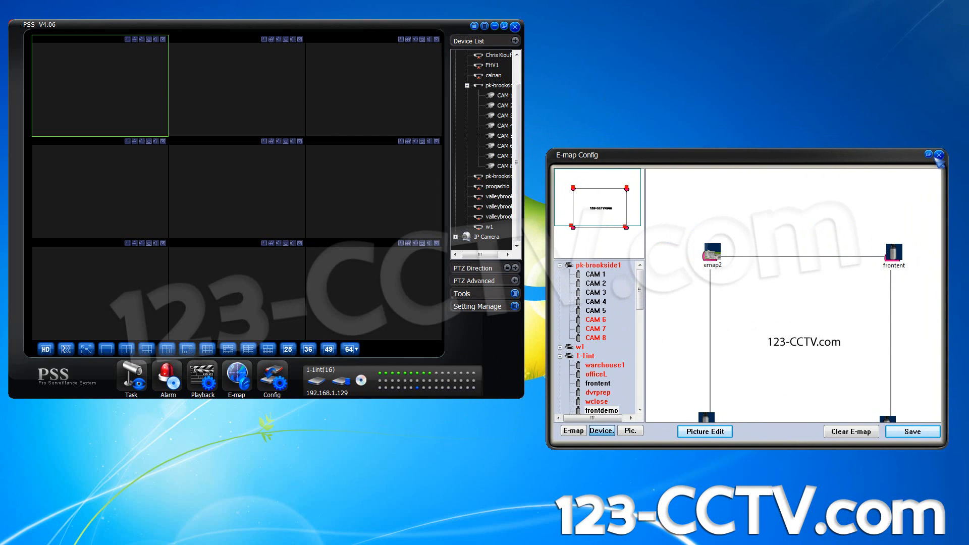
left_click(938, 155)
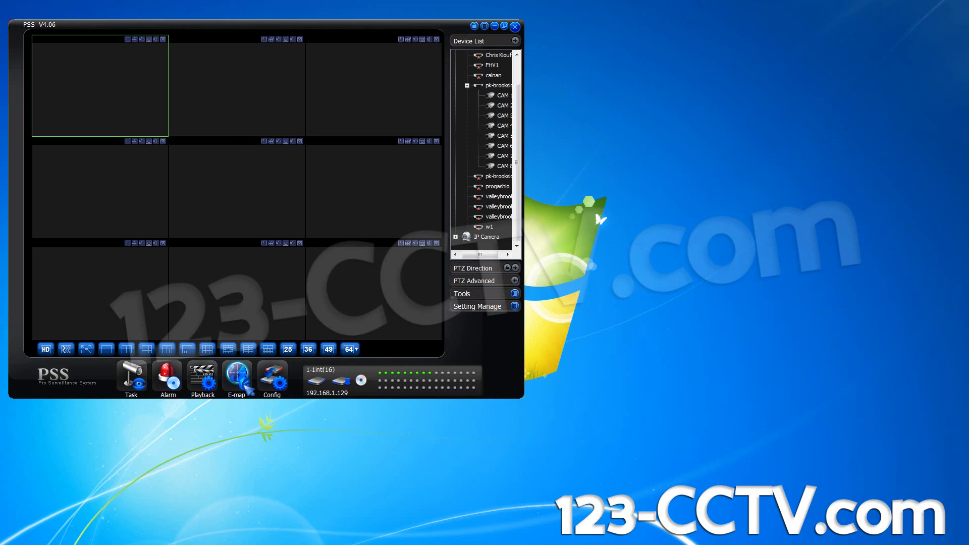
Open the E-map viewer beside the main PSS window and enter the emap2 child map
left_click(243, 381)
left_click_drag(441, 132, 696, 43)
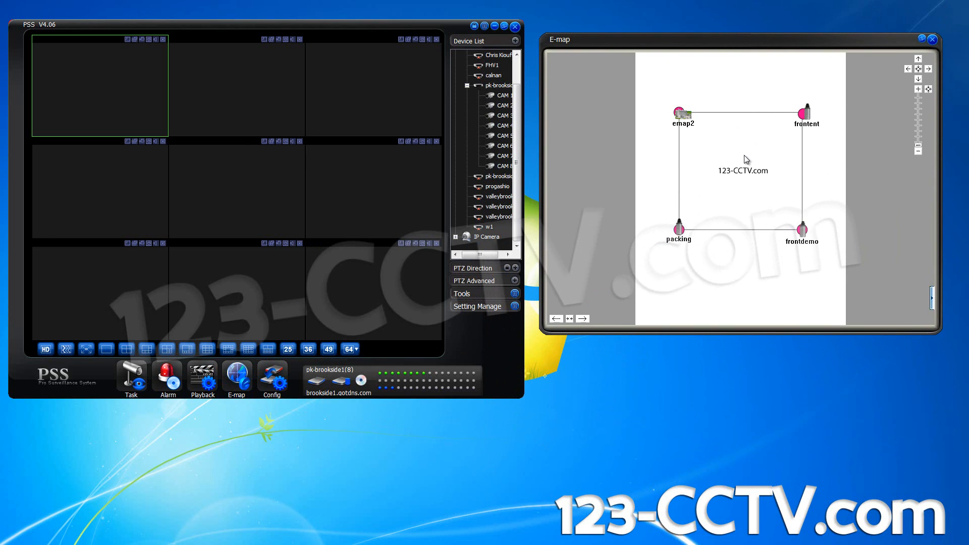
double_click(687, 121)
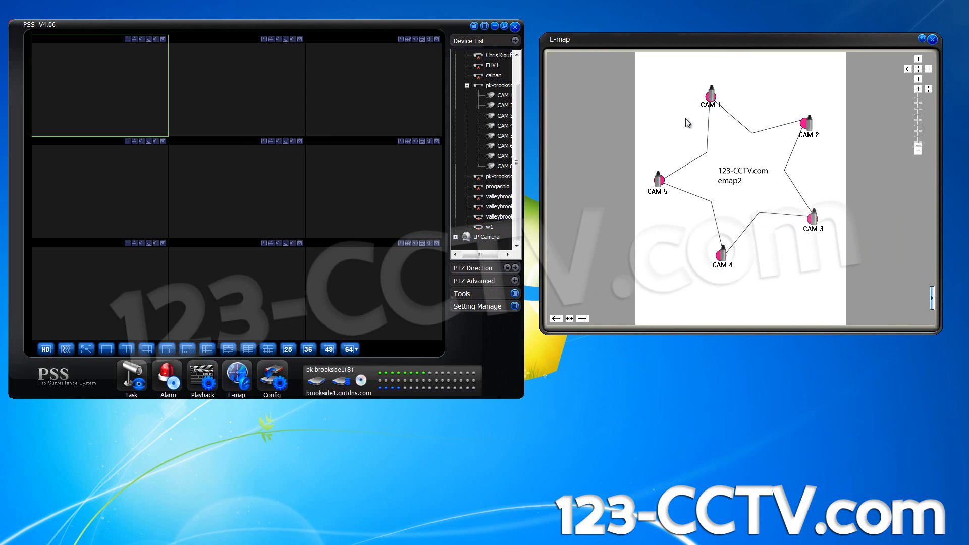
Preview the live video of CAM 1, CAM 2 and CAM 5 from the map, one after another in the first video pane
double_click(710, 97)
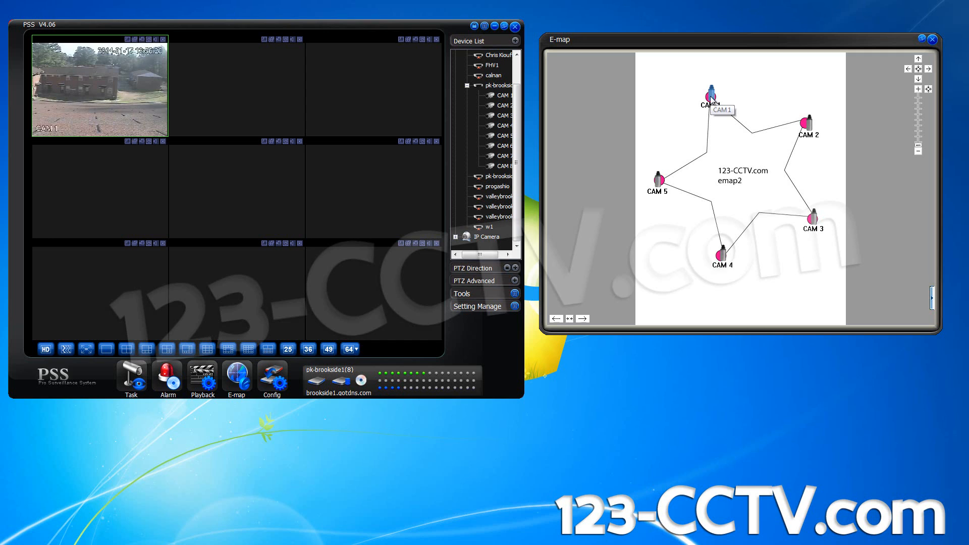
double_click(809, 123)
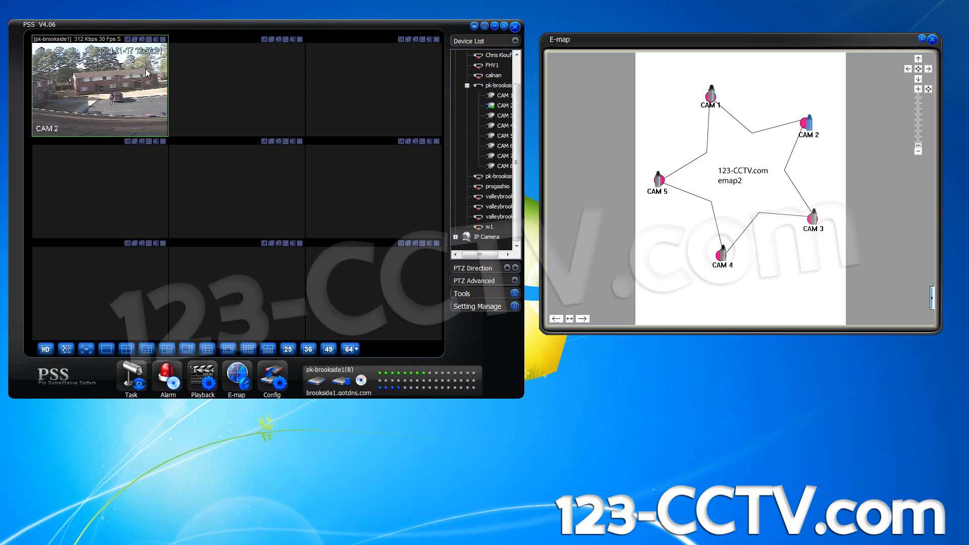
double_click(658, 186)
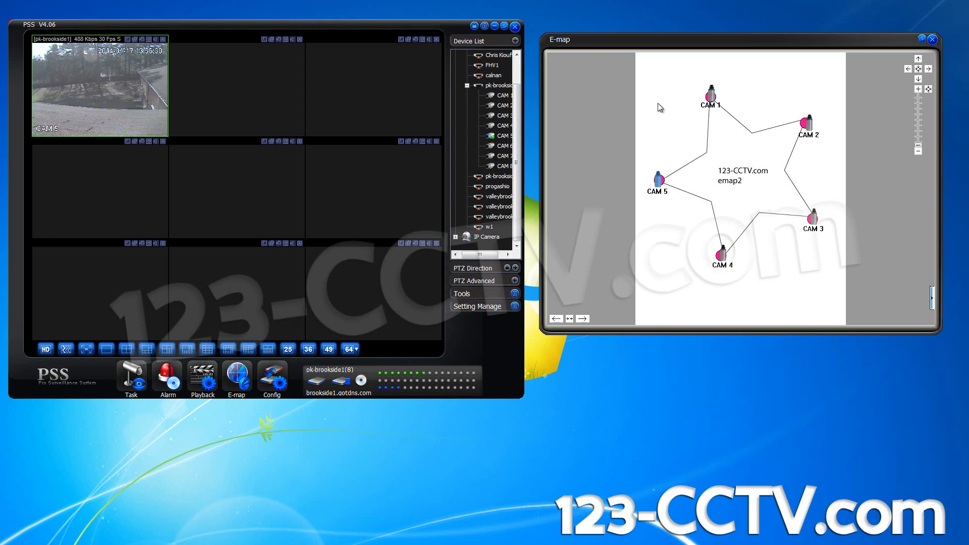
Show CAM 1, CAM 2 and CAM 3 from the emap2 map in the first, second and third video panes of the upper row
left_click(219, 95)
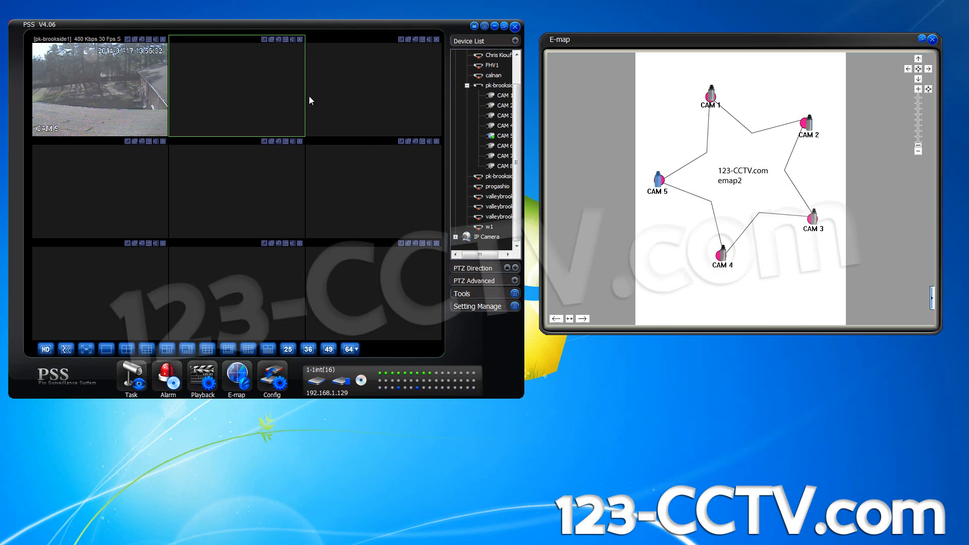
left_click(112, 95)
left_click(713, 98)
double_click(712, 97)
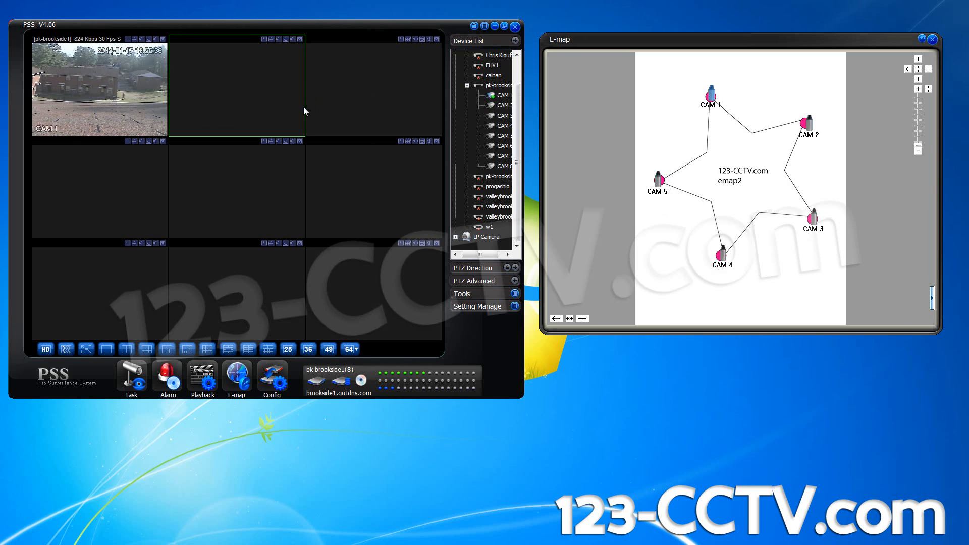
double_click(807, 123)
left_click(383, 104)
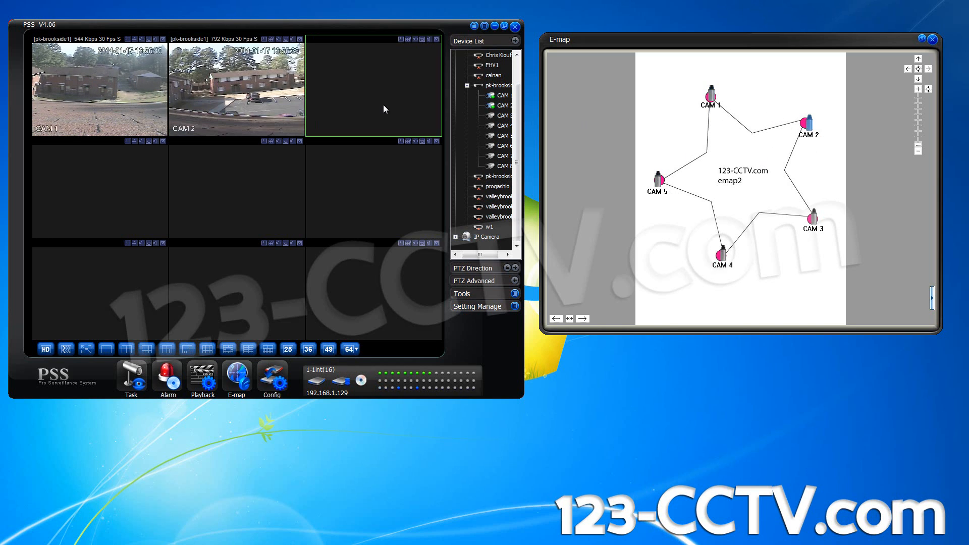
double_click(815, 220)
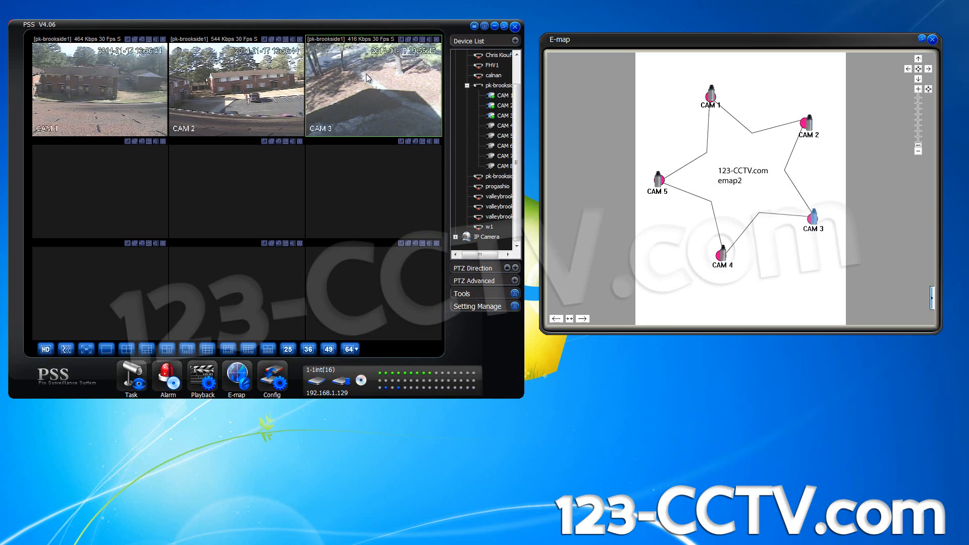
right_click(365, 75)
left_click(342, 89)
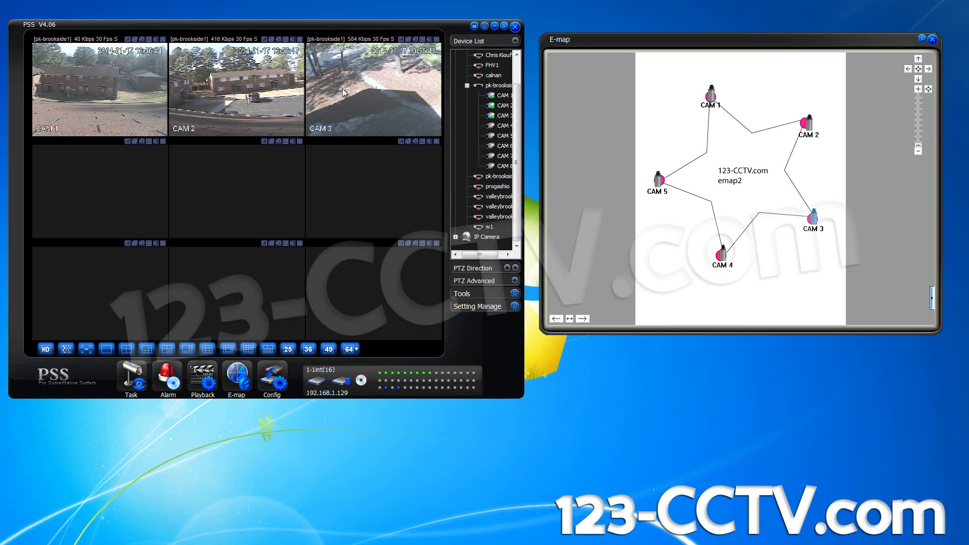
right_click(342, 88)
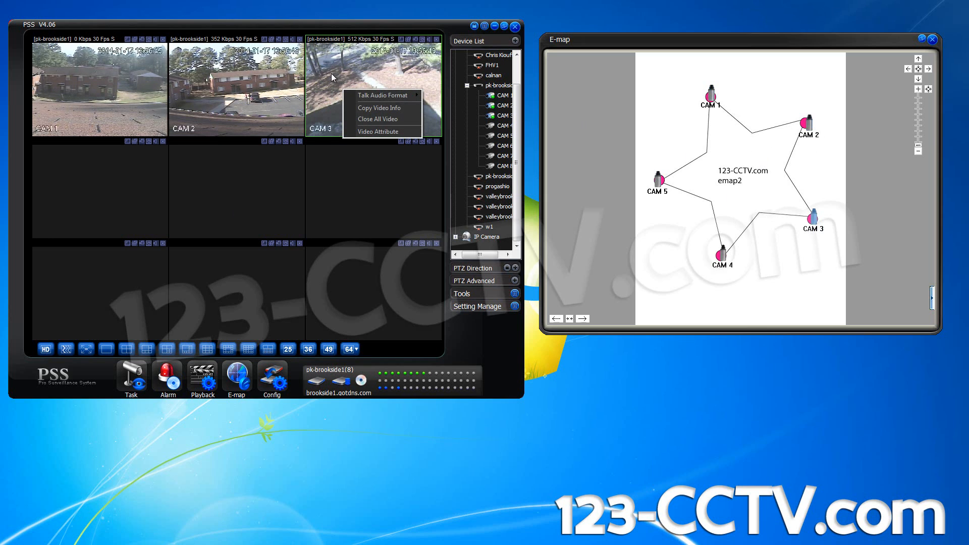
left_click(588, 361)
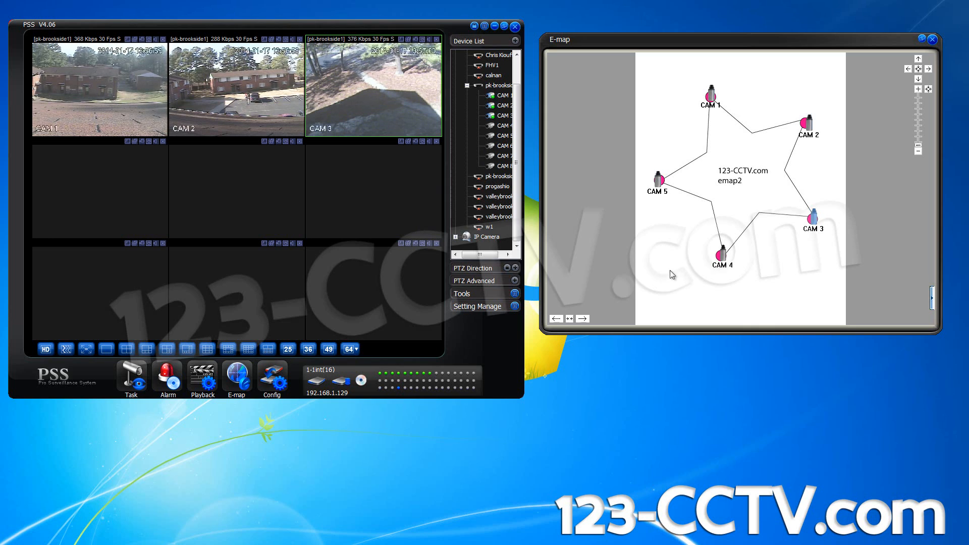
Go back to the main map, forward to emap2 again, and check the E-map Config option available on the map
left_click(558, 320)
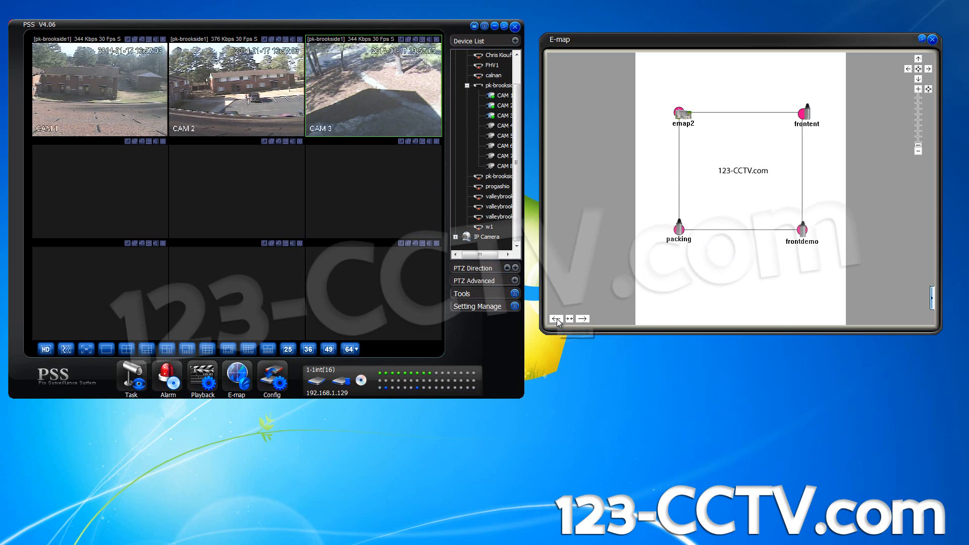
left_click(582, 319)
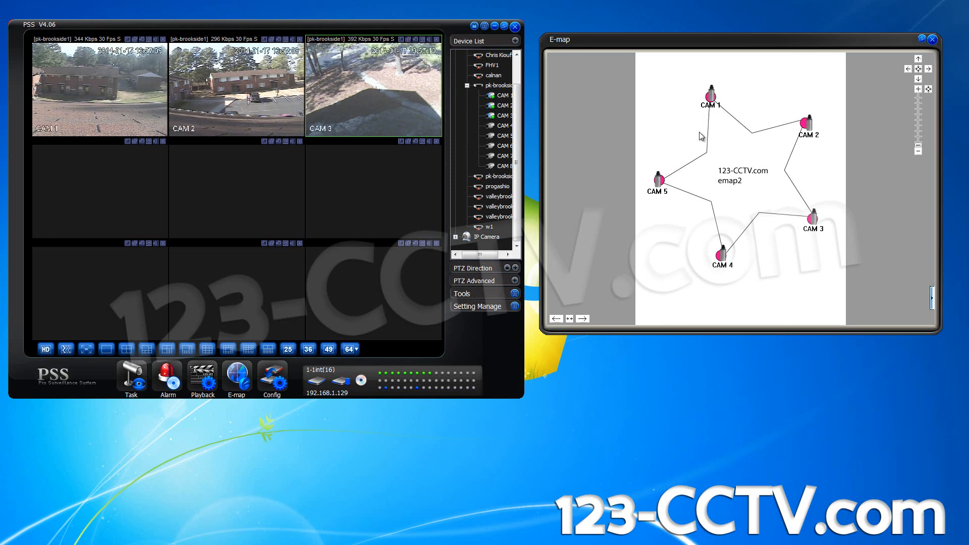
right_click(683, 133)
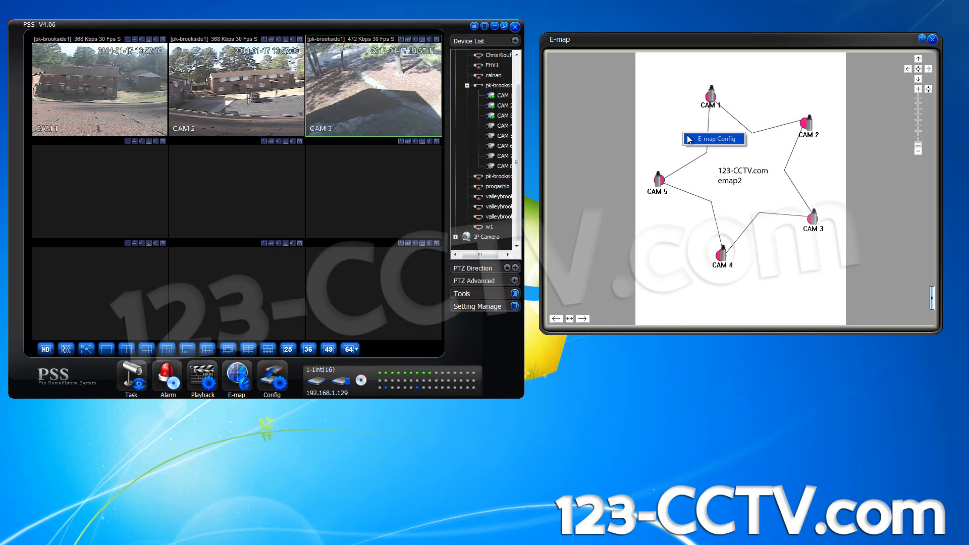
left_click(714, 138)
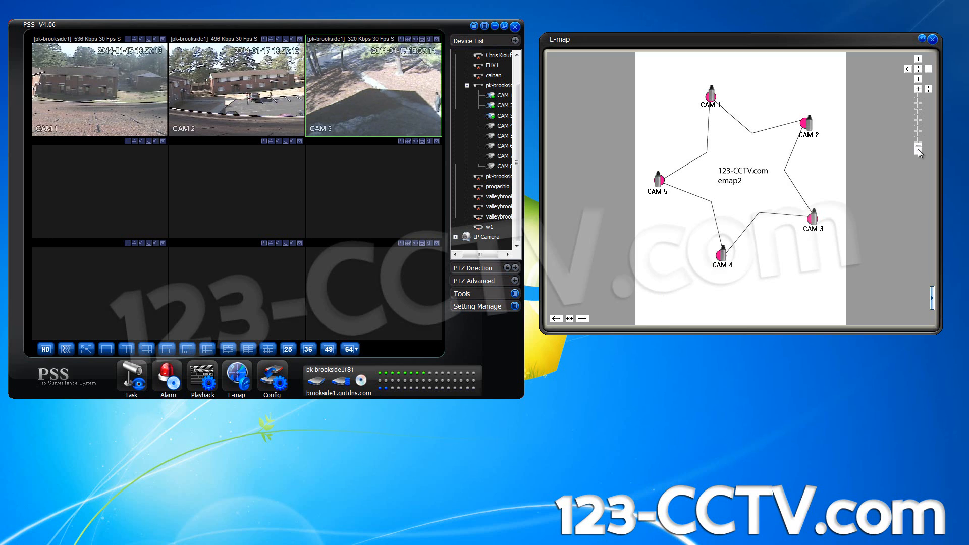
Return to the main map and show frontent, packing and frontdemo in the three video panes of the middle row, in that order
left_click(556, 319)
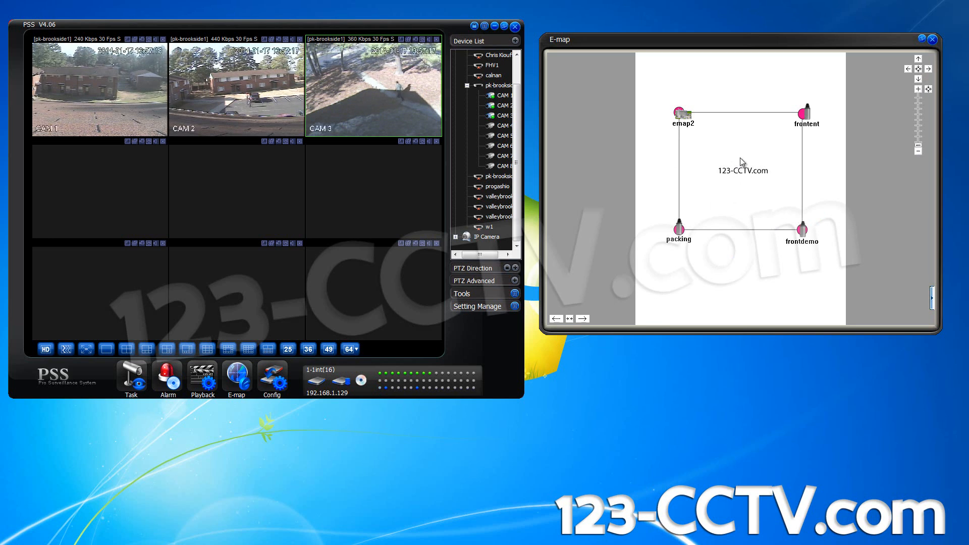
left_click(805, 113)
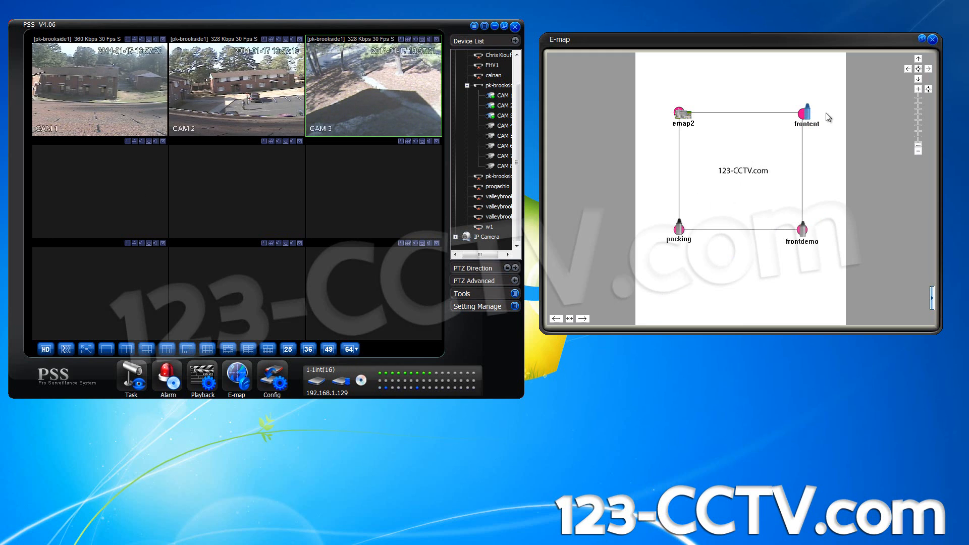
left_click(146, 210)
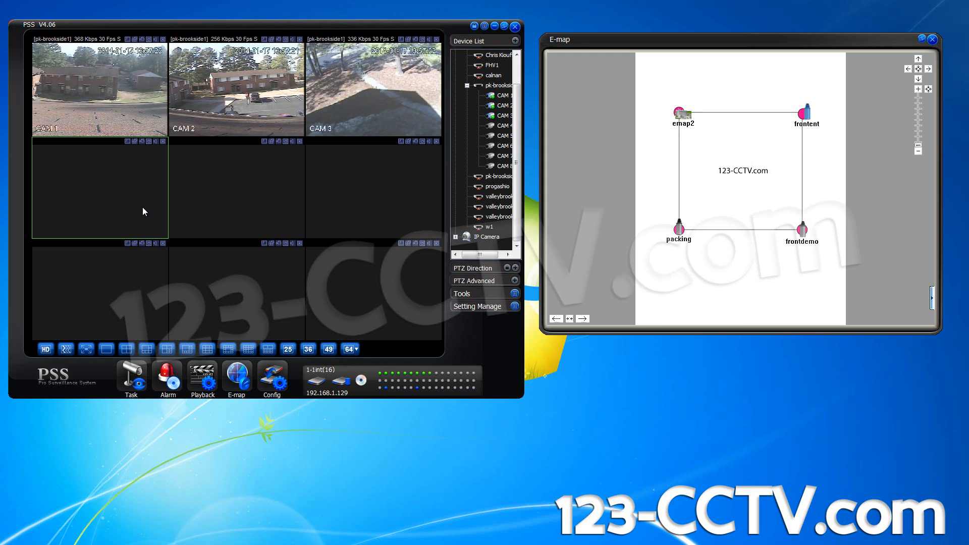
double_click(807, 125)
left_click(197, 204)
double_click(679, 229)
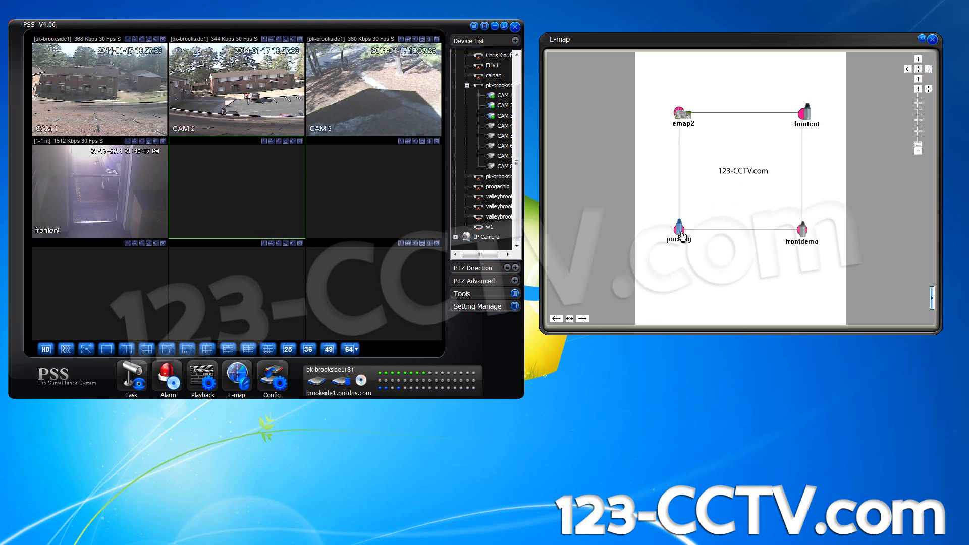
left_click(802, 230)
double_click(803, 231)
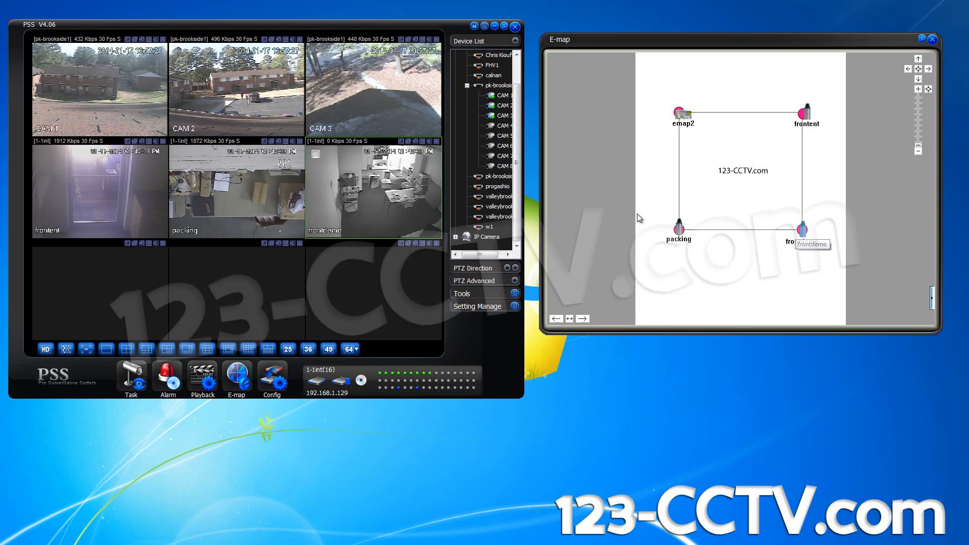